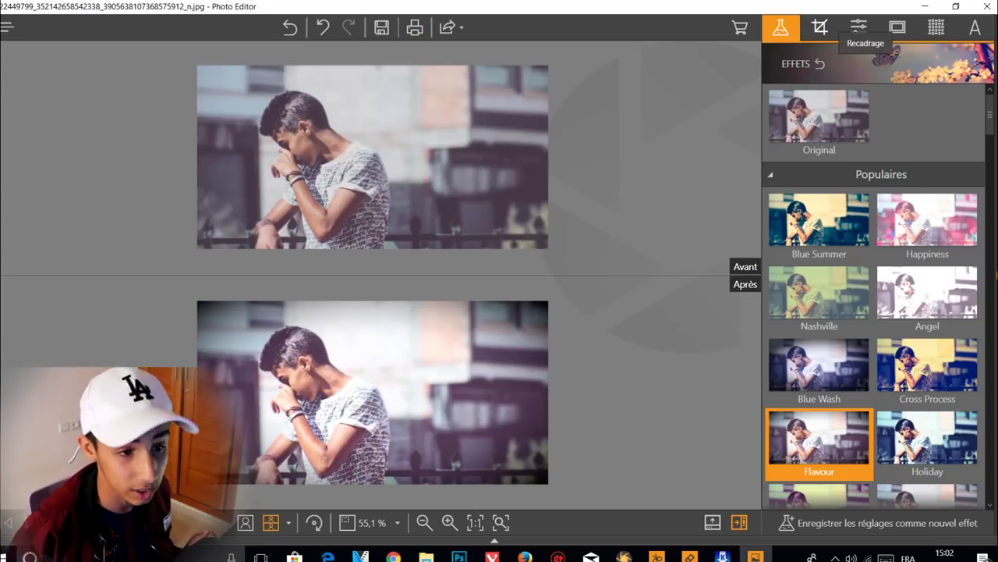
Try the 1/1, 4/3, 3/2 and 16/9 crop ratios on the photo and return to the Original ratio
left_click(951, 113)
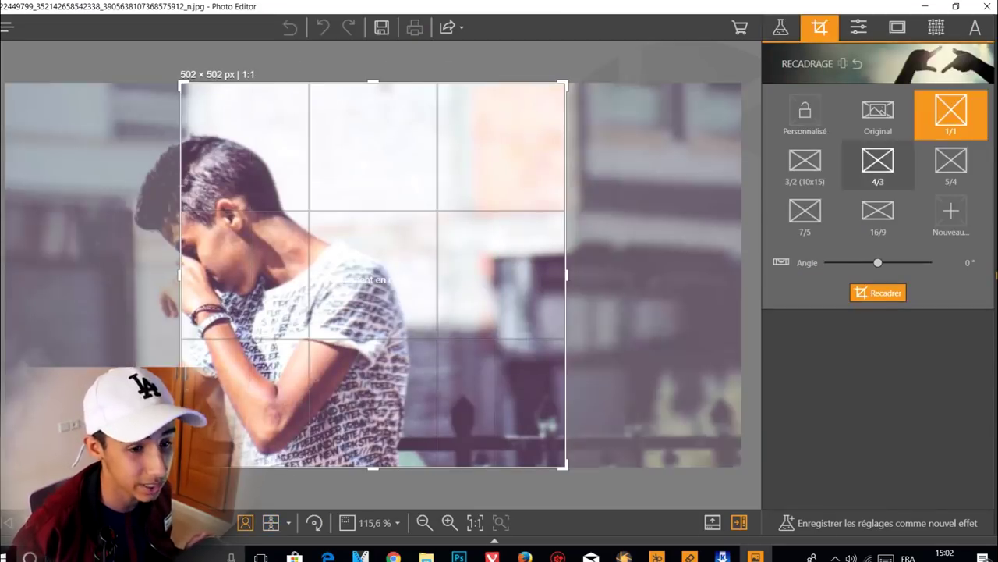
left_click(878, 162)
left_click(805, 162)
left_click(877, 212)
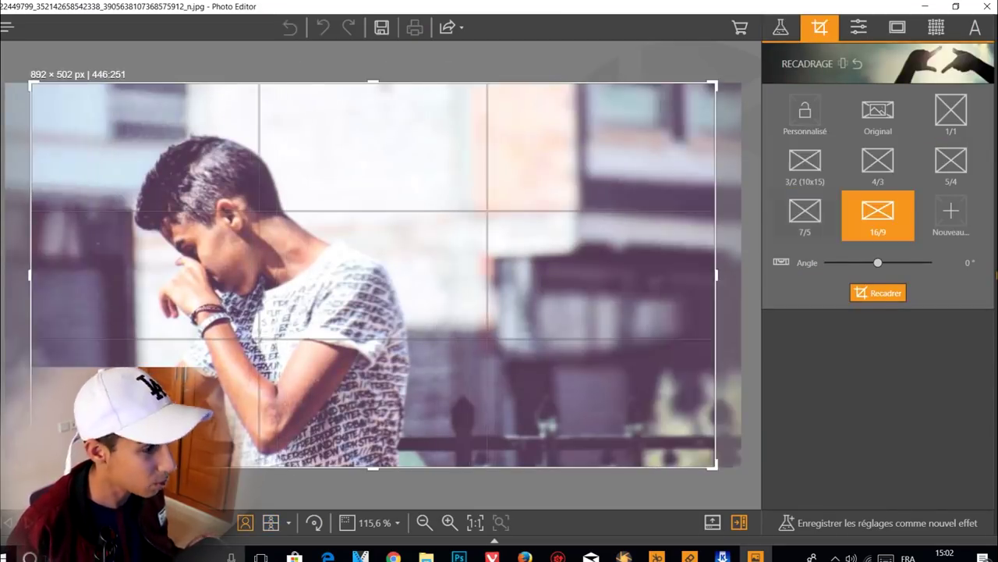
left_click(877, 111)
Set the photo's tint adjustment (Teinte) to -12 and turn off the colour balance adjustment
left_click(859, 29)
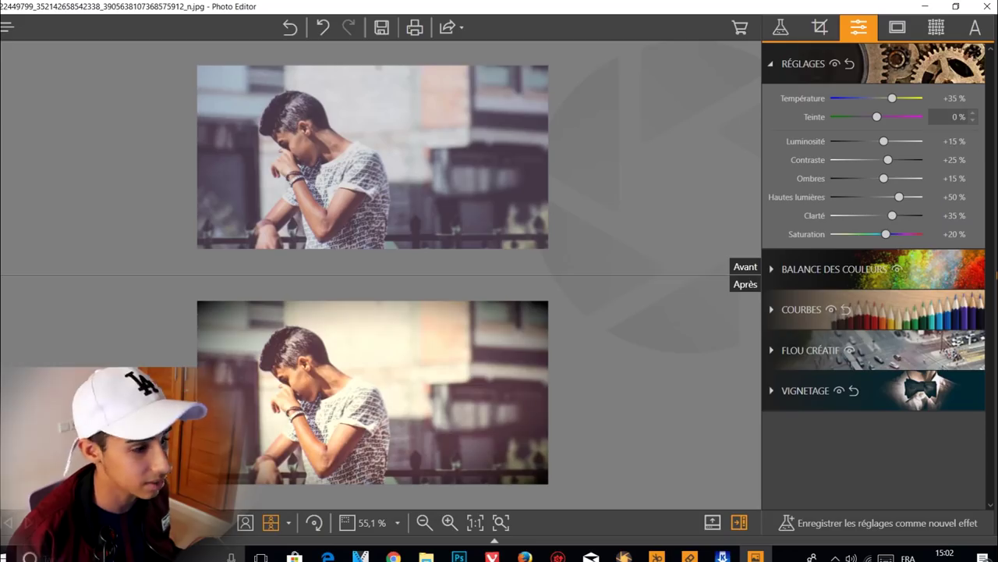
left_click_drag(877, 117, 894, 117)
type("-12")
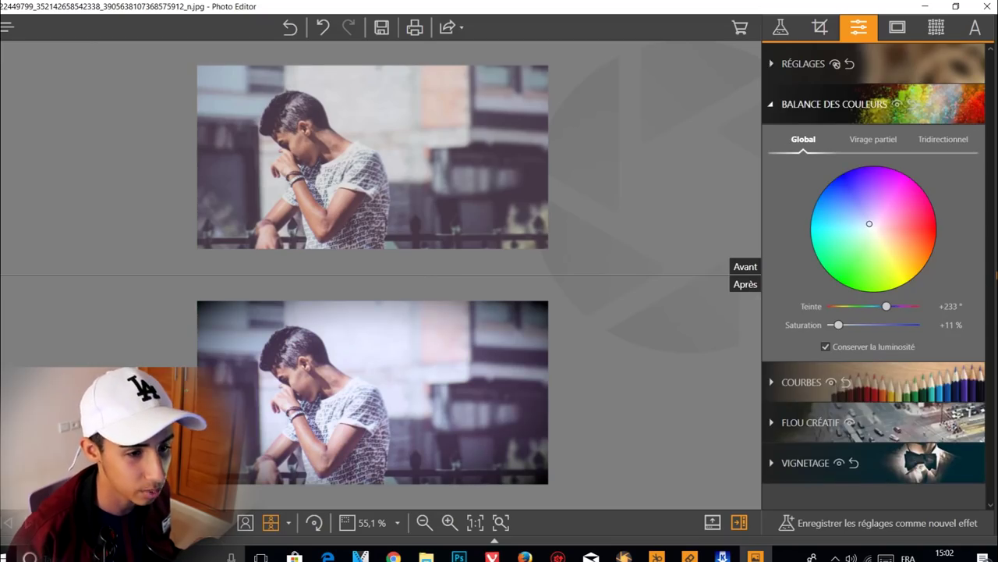
left_click(897, 105)
Move the black point of the RVB curve inward to deepen the photo's shadows
left_click(802, 382)
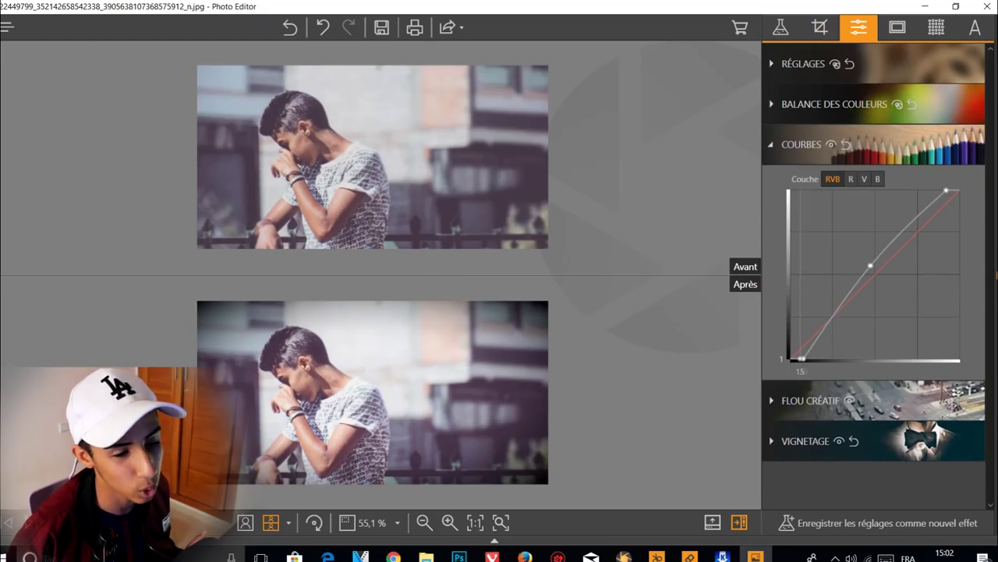
mouse_move(804, 358)
left_mouse_down()
mouse_move(789, 356)
mouse_move(816, 359)
left_mouse_up()
left_click(954, 190)
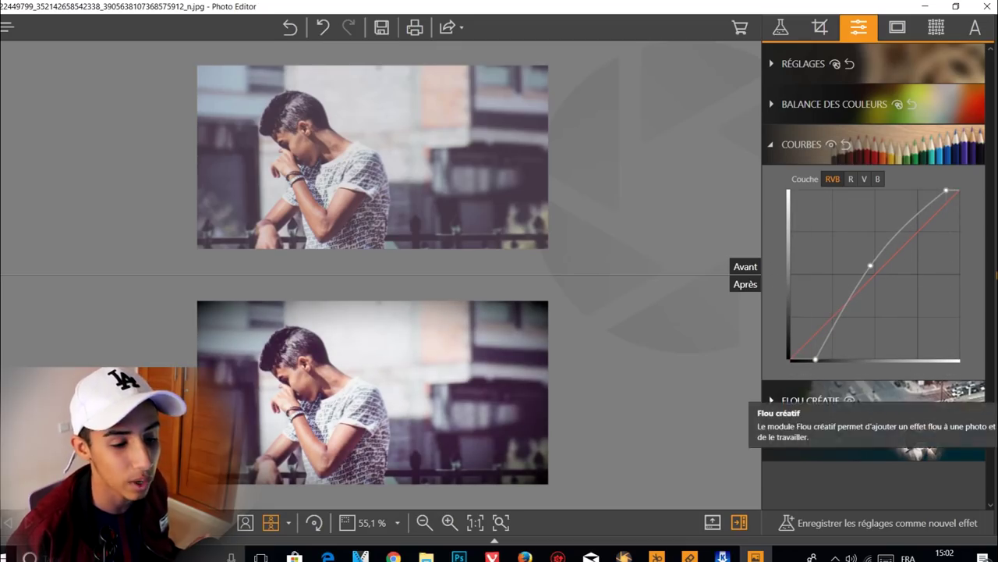
Add a linear creative blur (Flou créatif) and centre its sharp band on the man's face
left_click(811, 400)
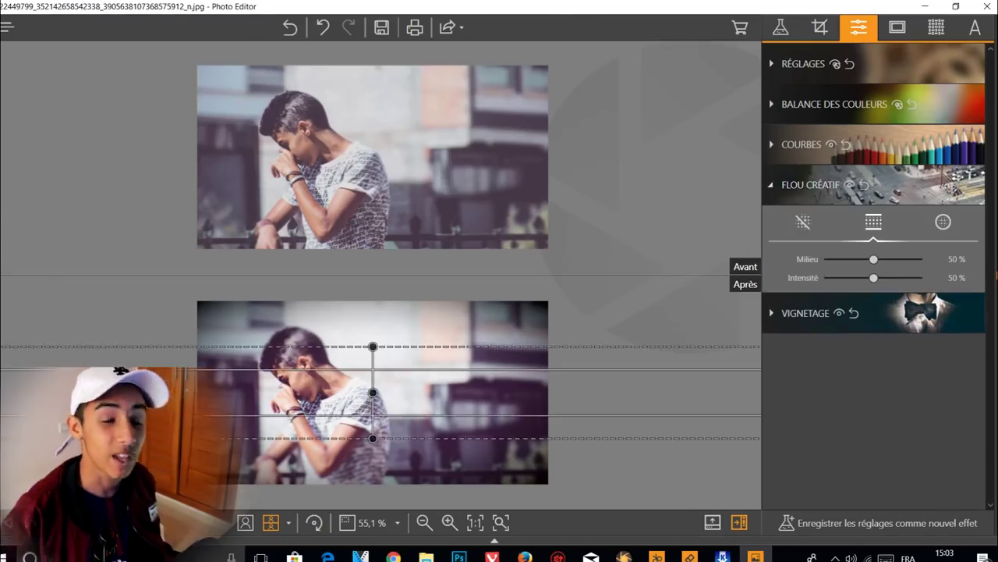
mouse_move(373, 347)
left_mouse_down()
mouse_move(343, 357)
mouse_move(372, 346)
left_mouse_up()
left_click_drag(373, 392, 356, 364)
Set the vignette intensity to -88 % and its midpoint (Milieu) to +47 %
left_click(806, 313)
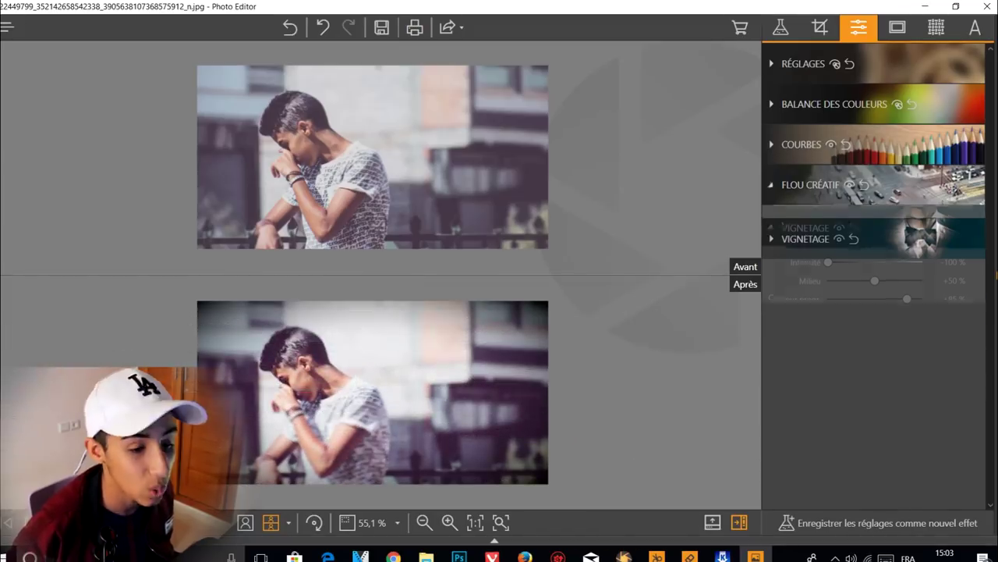
left_click_drag(828, 259, 834, 260)
left_click_drag(875, 279, 883, 278)
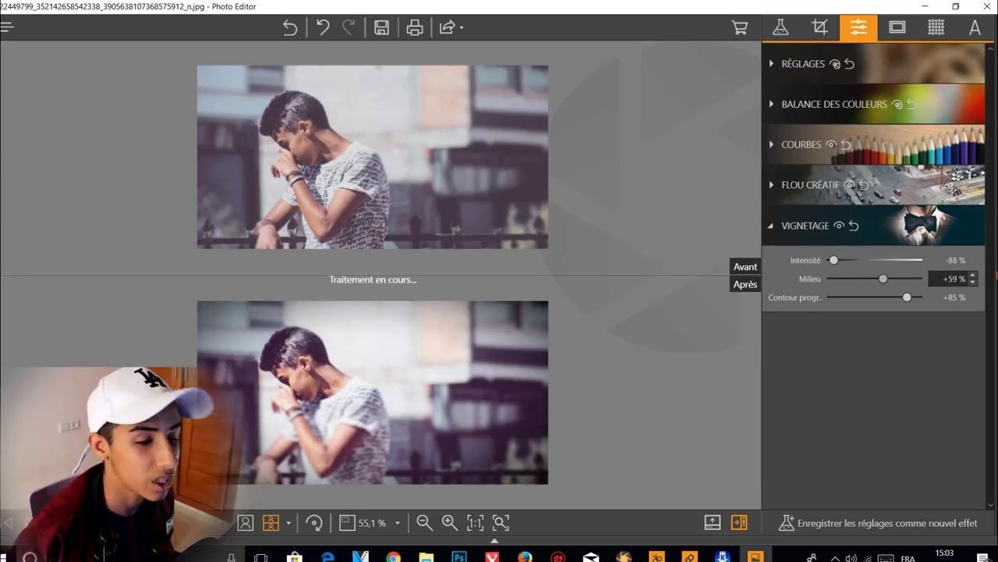
scroll(953, 279, "down", 4)
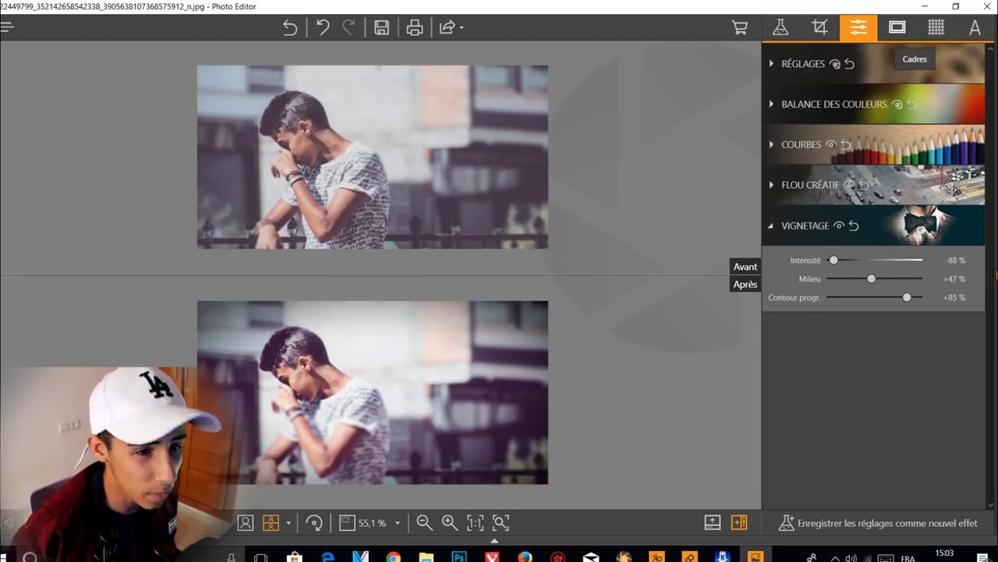
Try the black and the black-and-white Classique frames, and several white skyline frames from the Voyage group
left_click(897, 27)
left_click(928, 258)
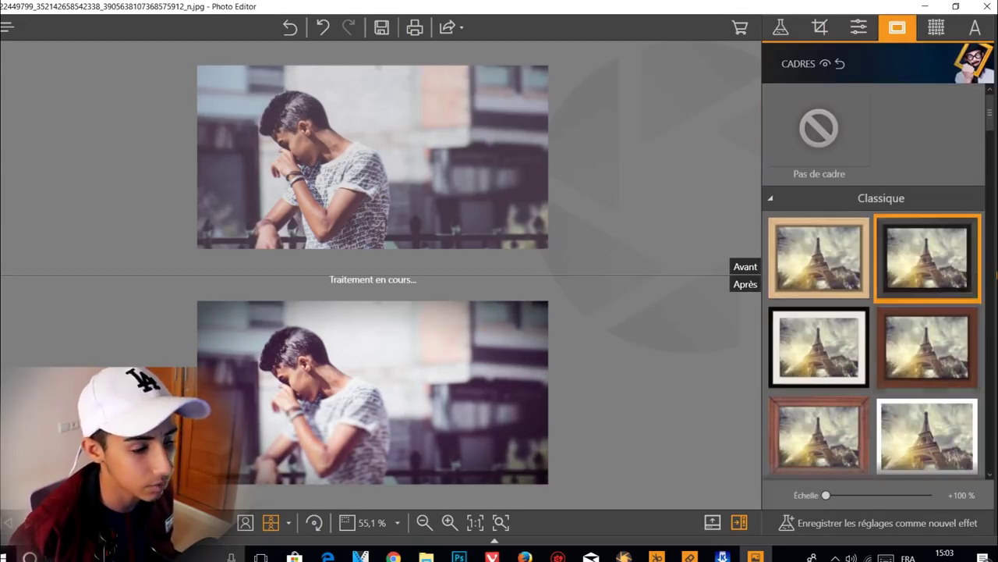
left_click(819, 347)
scroll(874, 347, "down", 20)
left_click(927, 353)
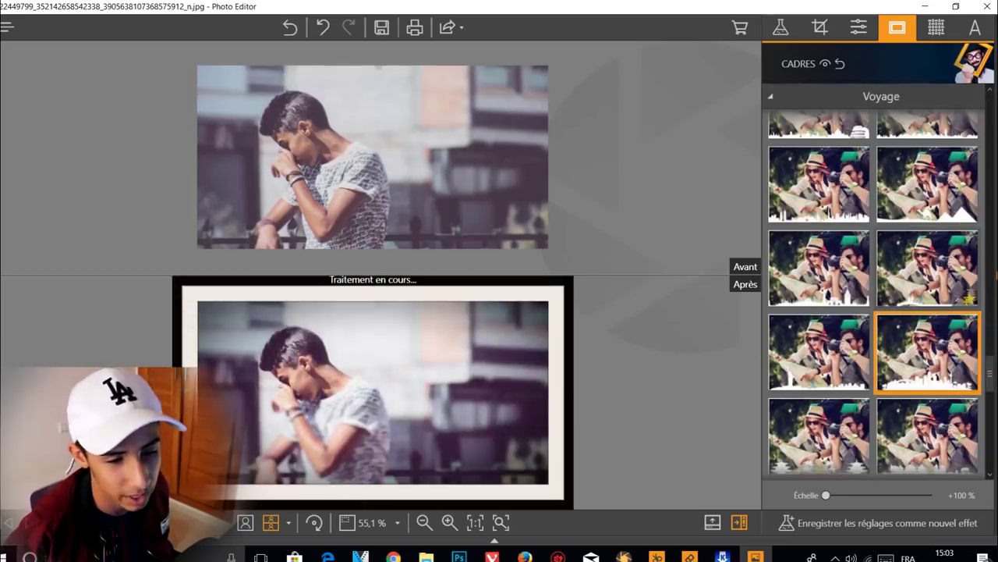
left_click(927, 269)
left_click(819, 268)
Try several Asie frames on the photo, including the red corner-ornament frame and the black landscape frame
scroll(874, 265, "up", 8)
left_click(927, 253)
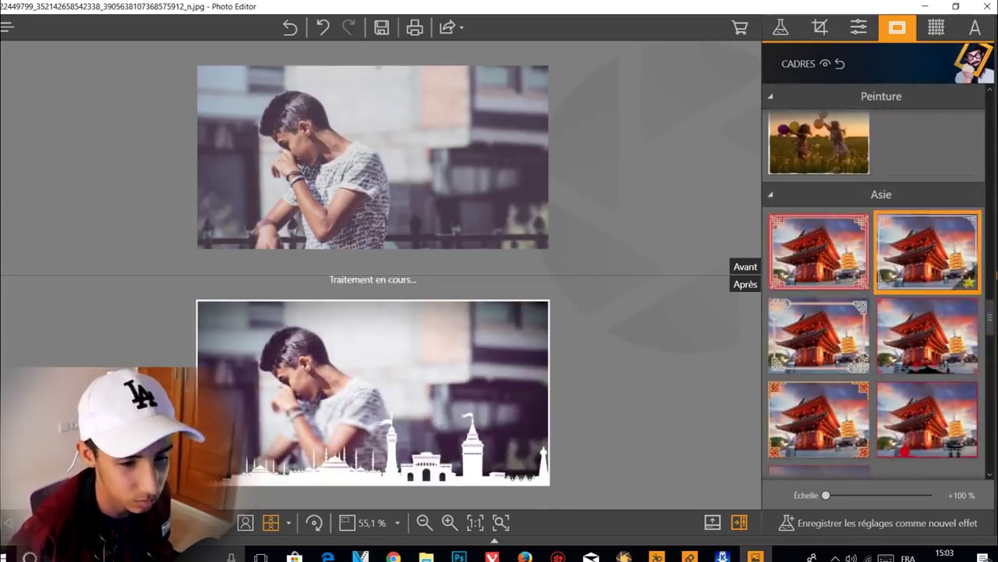
left_click(819, 253)
left_click(928, 336)
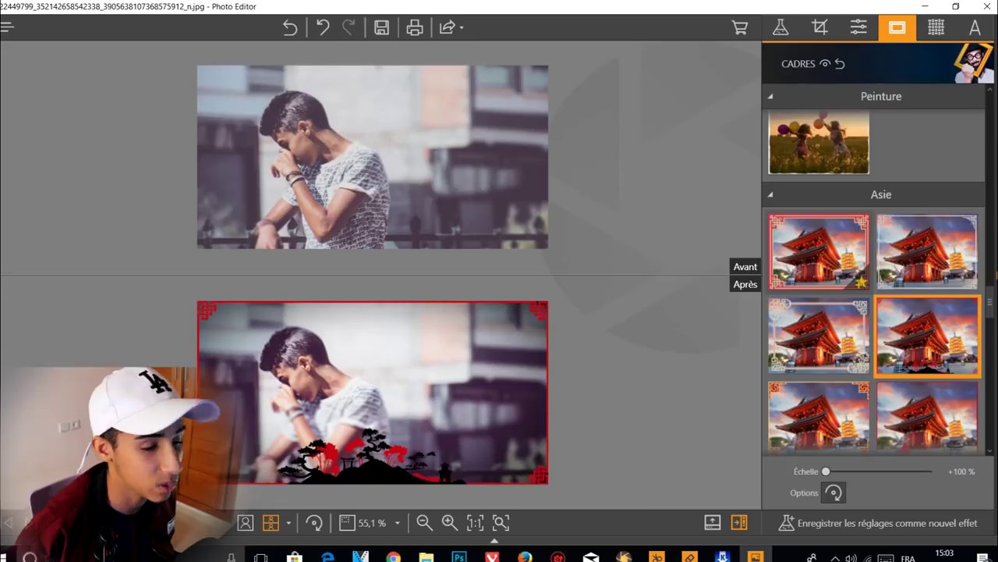
left_click(819, 251)
Apply the Voyage frame with a white skyline of skyscrapers along the photo's lower edge
scroll(874, 293, "up", 8)
scroll(874, 292, "down", 1)
left_click(819, 312)
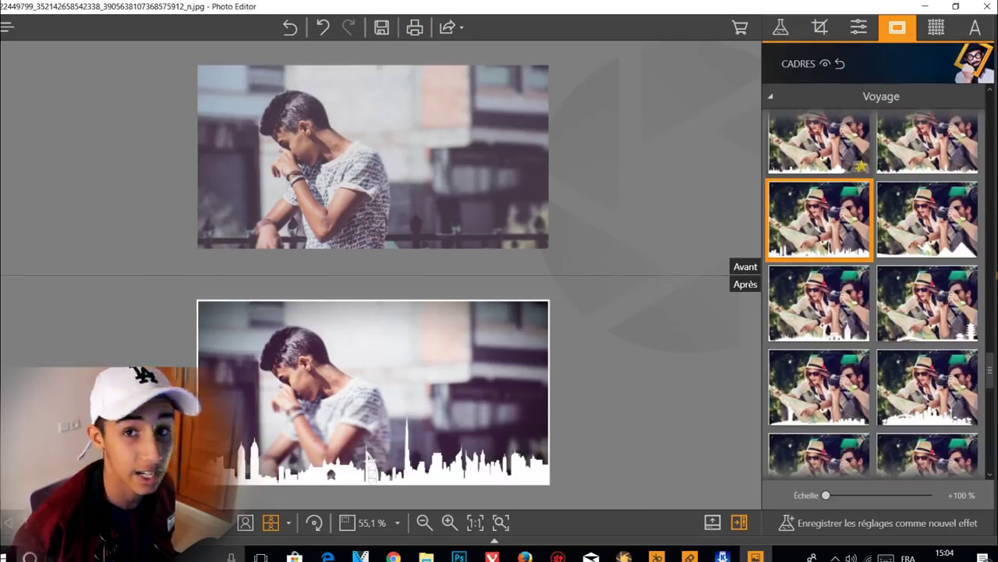
Apply the magenta-and-cyan light leak texture (Fuite de lumière) to the photo and lower its opacity to 10 %
left_click(936, 27)
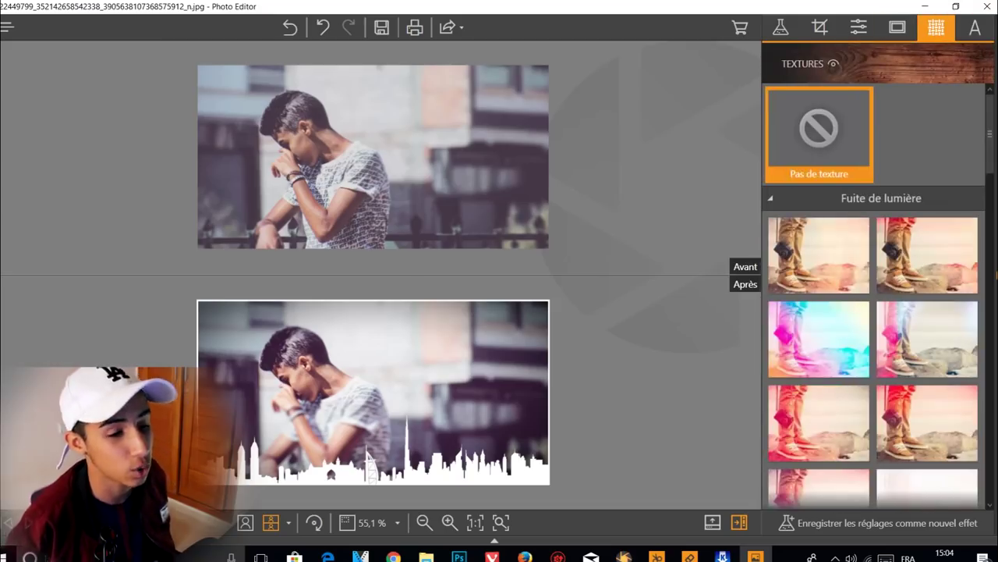
left_click(819, 339)
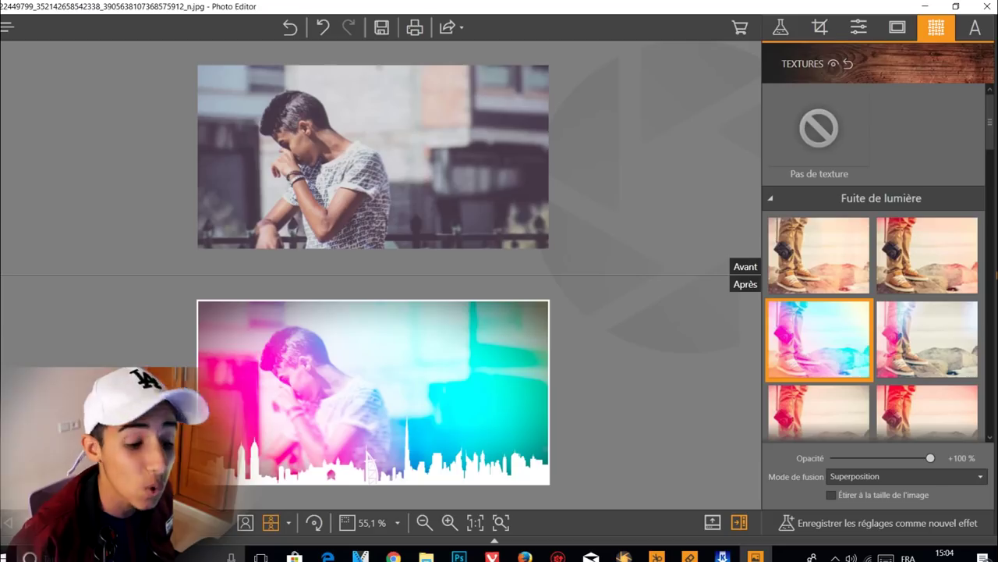
left_click_drag(931, 458, 846, 457)
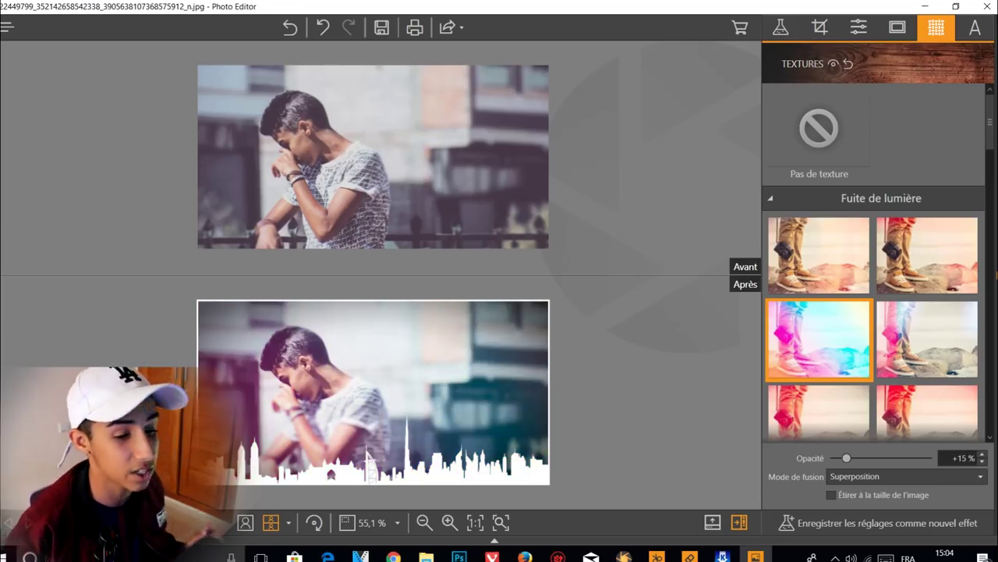
left_click_drag(846, 457, 840, 458)
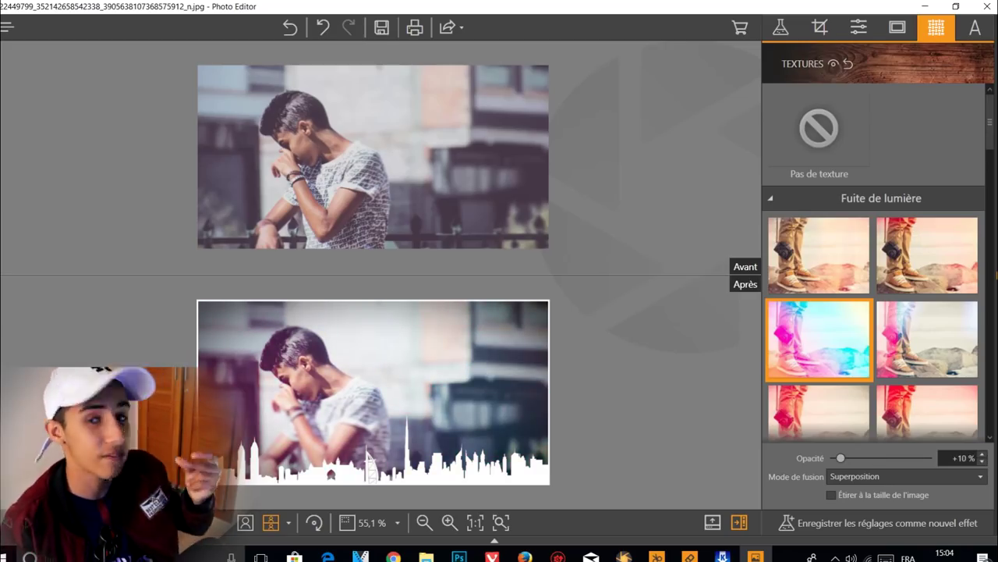
Try several Bokeh textures on the photo, including the red and the bright pink variants
scroll(874, 312, "down", 4)
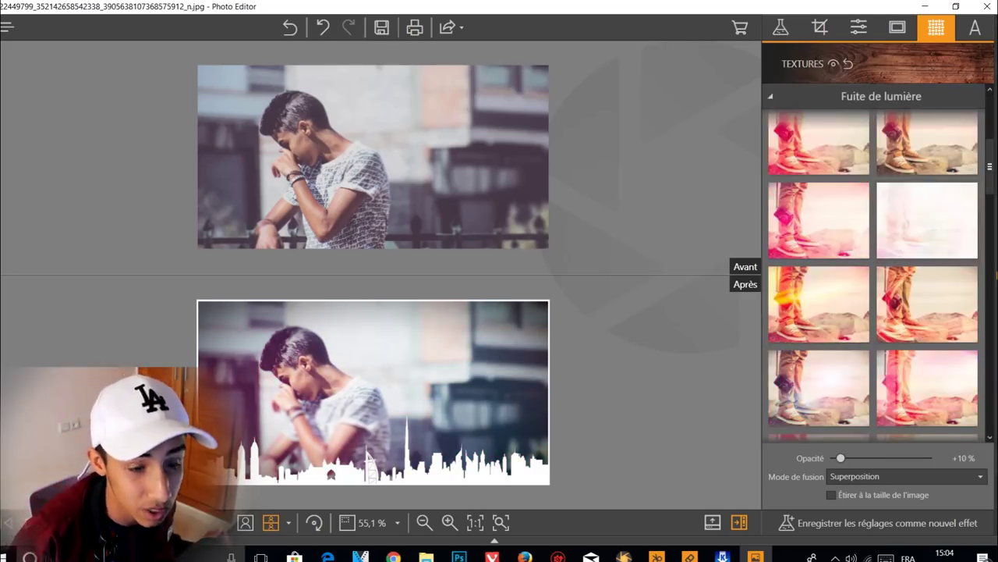
scroll(874, 273, "down", 15)
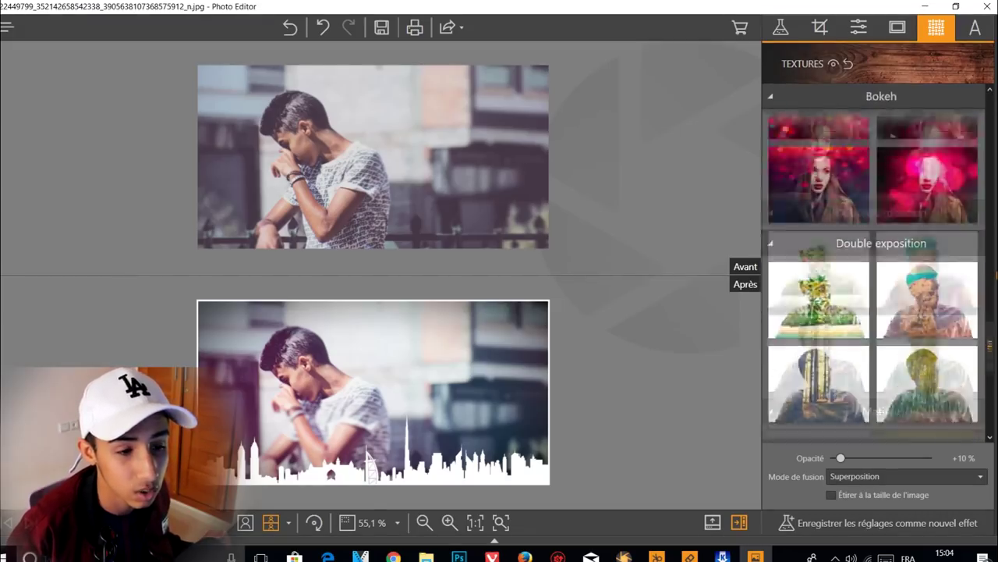
scroll(886, 297, "up", 2)
left_click(826, 298)
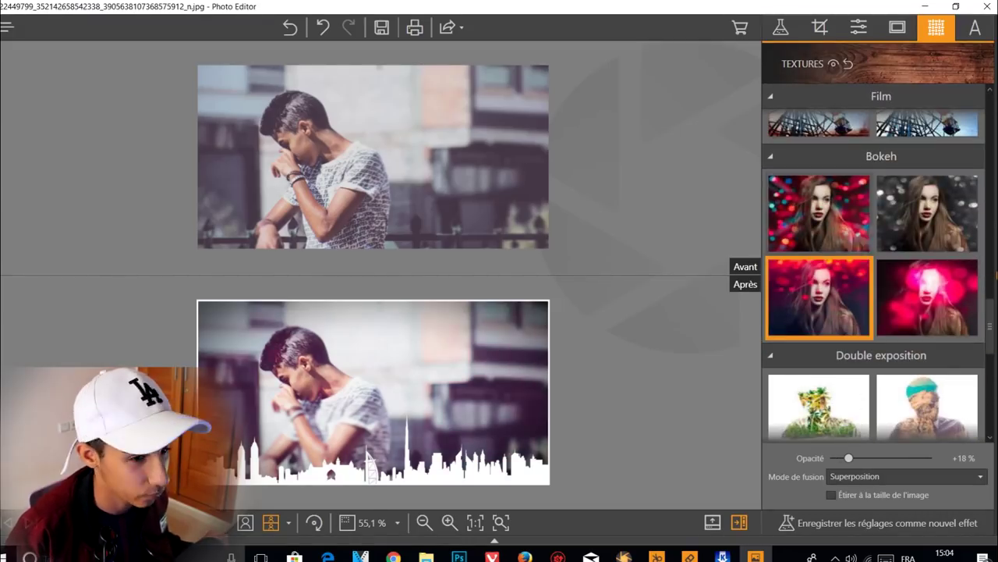
left_click(854, 234)
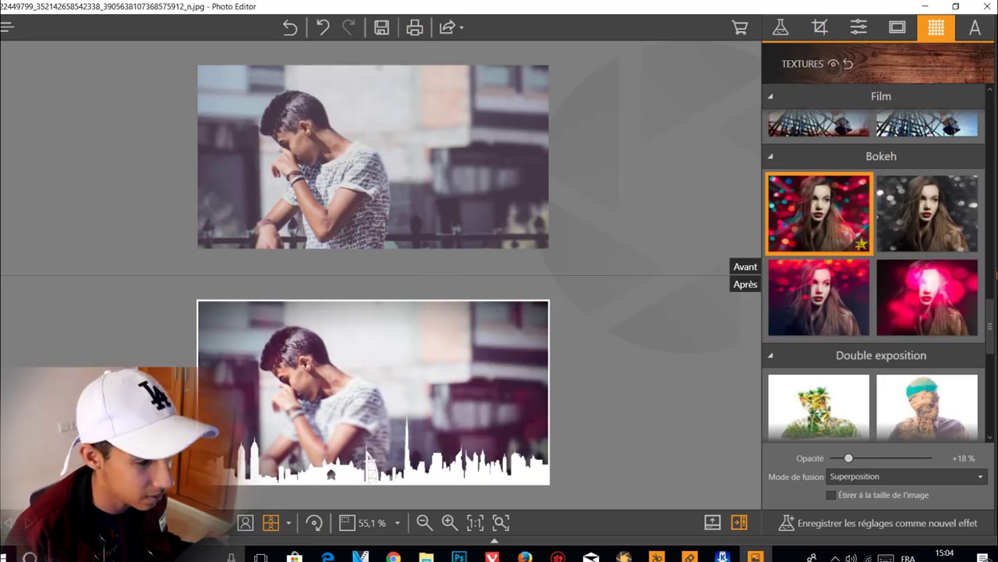
left_click(966, 324)
Apply the blue-purple Espace texture, set the opacity to 33 %, and switch to the red Espace texture
scroll(877, 273, "down", 5)
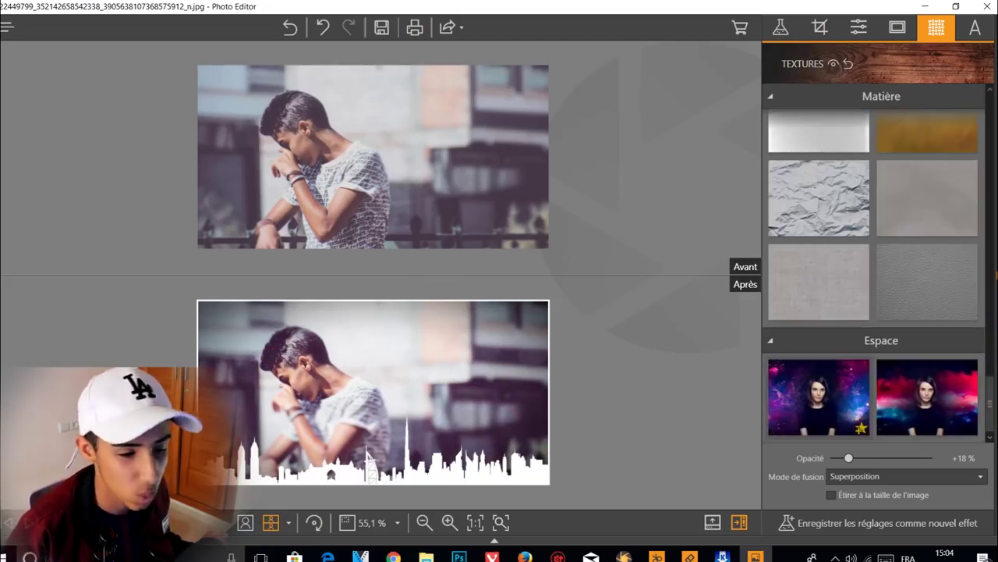
left_click(821, 398)
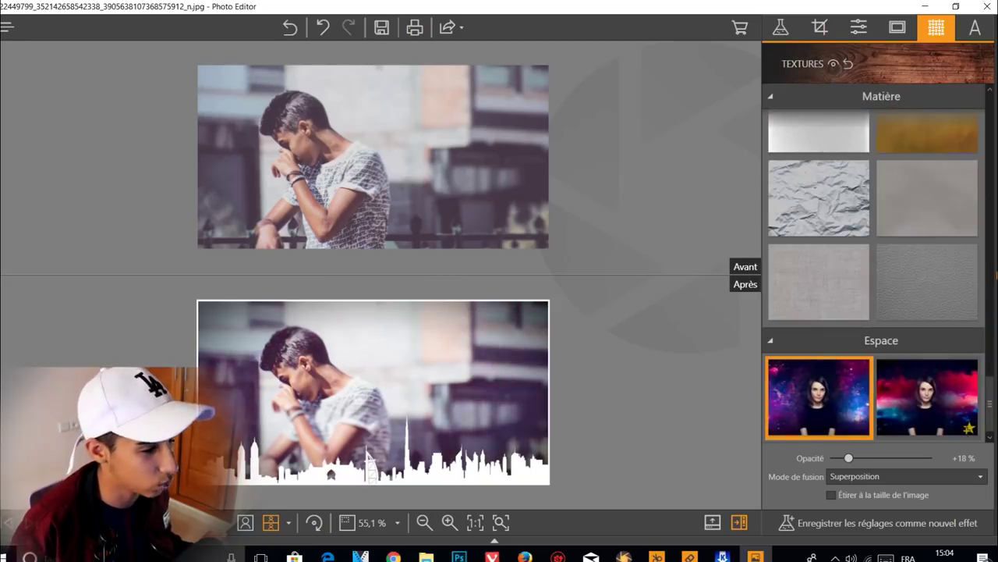
left_click_drag(848, 458, 864, 458)
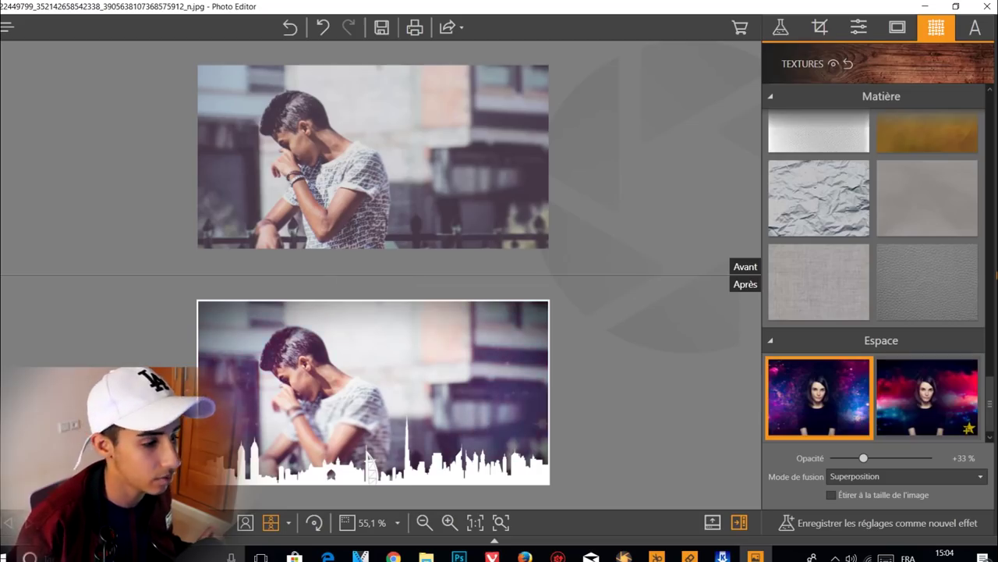
left_click(927, 397)
Add a red text box reading TEXT beside the man at 9.4 % size and increase its border thickness
left_click(975, 27)
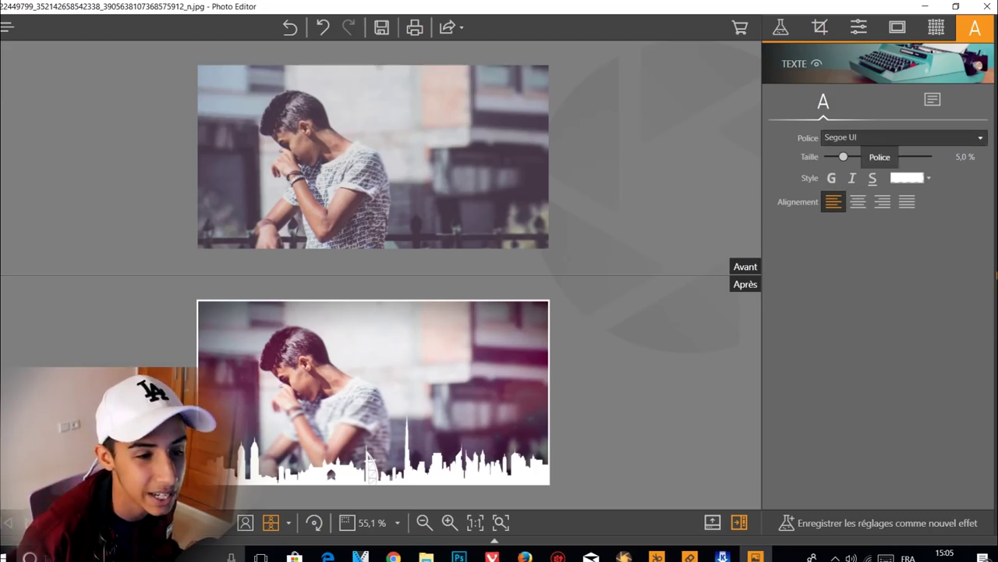
left_click(862, 157)
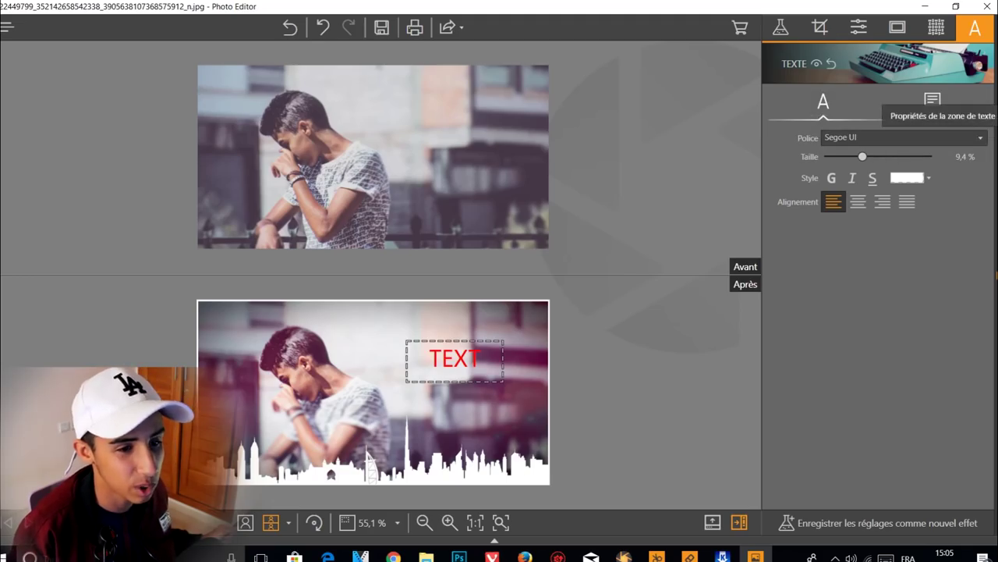
left_click(932, 99)
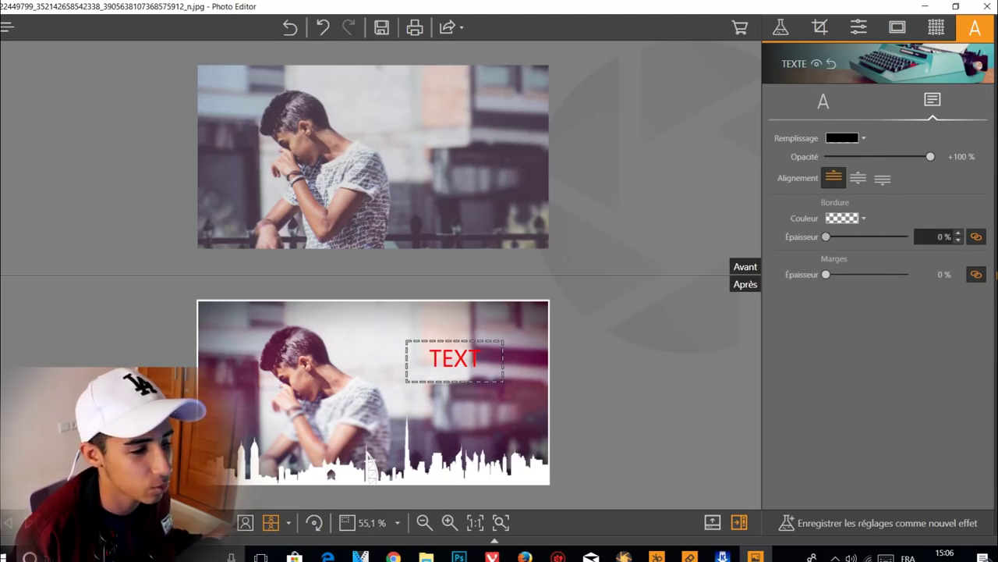
left_click_drag(826, 236, 833, 237)
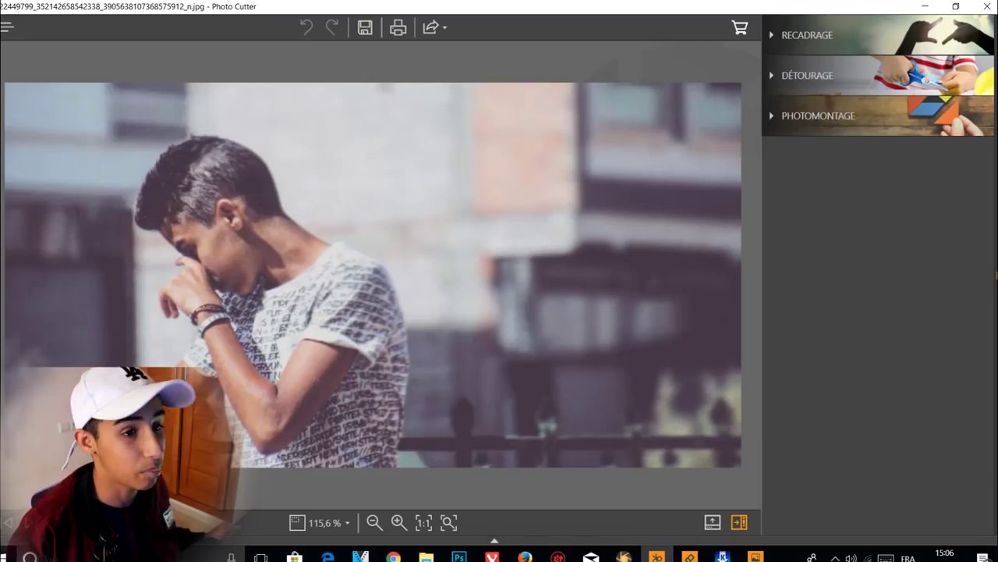
Cut the man out of the background in Photo Cutter by marking him as the area to keep with a 126 px brush
left_click(807, 35)
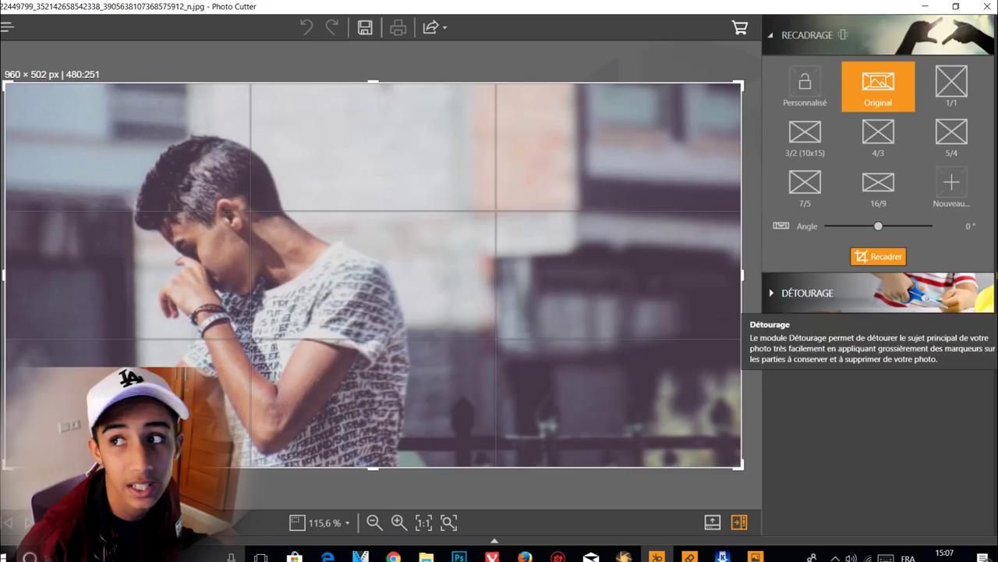
left_click(807, 293)
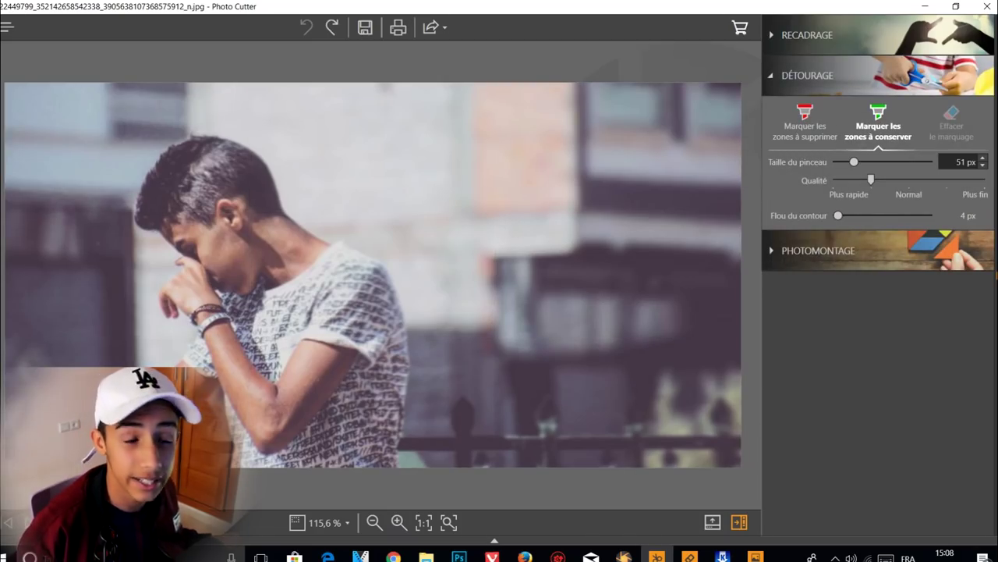
left_click(983, 159)
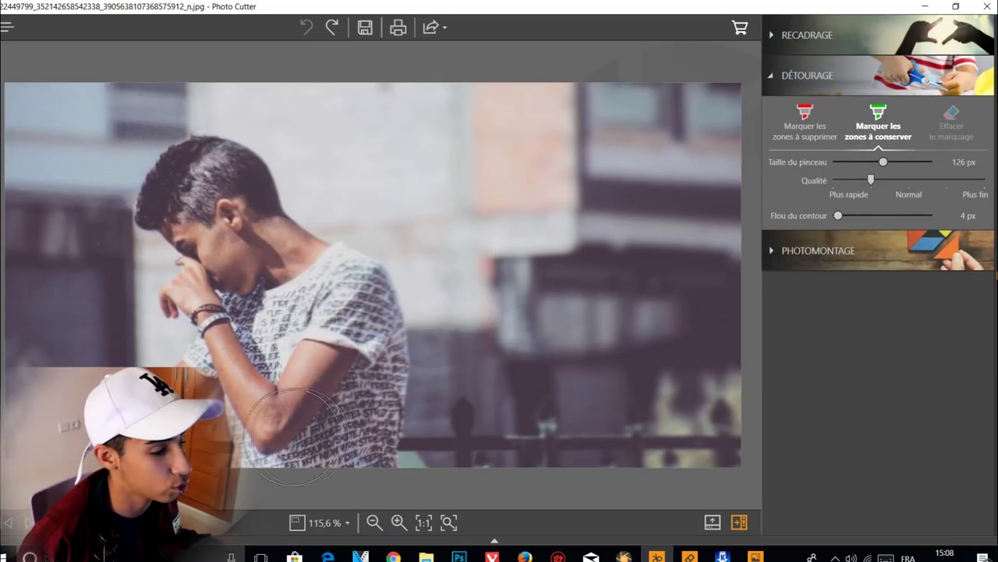
mouse_move(350, 430)
left_mouse_down()
mouse_move(357, 381)
mouse_move(333, 311)
mouse_move(196, 176)
mouse_move(188, 234)
mouse_move(223, 290)
mouse_move(214, 304)
mouse_move(274, 425)
mouse_move(257, 397)
mouse_move(148, 370)
left_mouse_up()
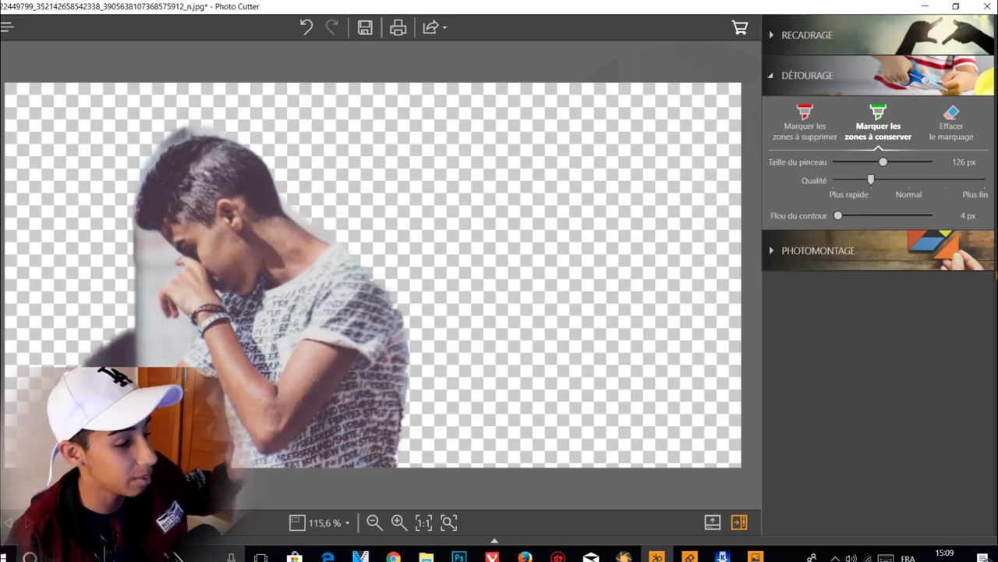
Place the cut-out man on the snowy fir tree background as a photomontage
left_click(818, 250)
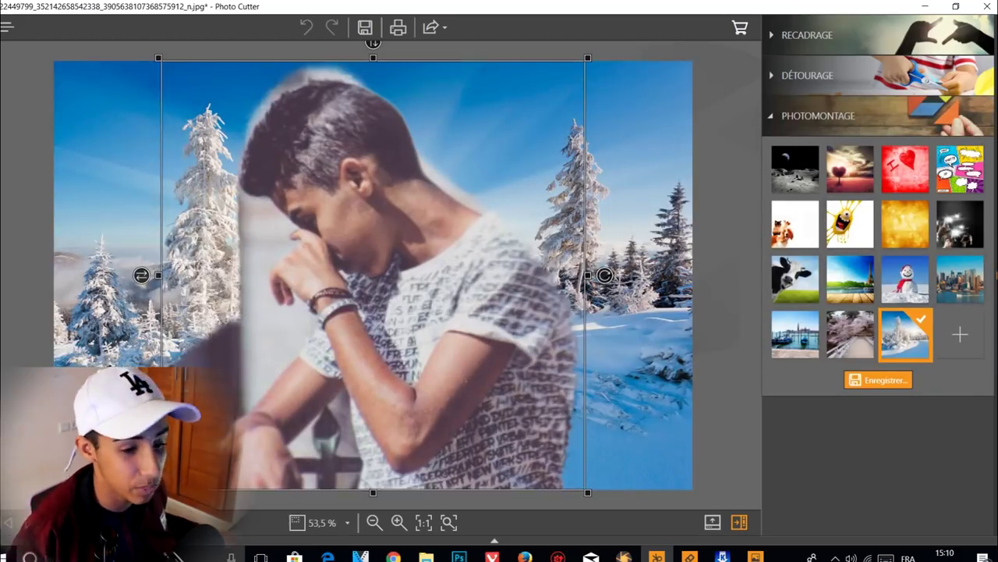
Try other photomontage backgrounds behind the man, including the Venice gondolas, and switch to the tree-lined road
left_click(796, 335)
left_click(851, 334)
left_click(795, 169)
left_click(905, 168)
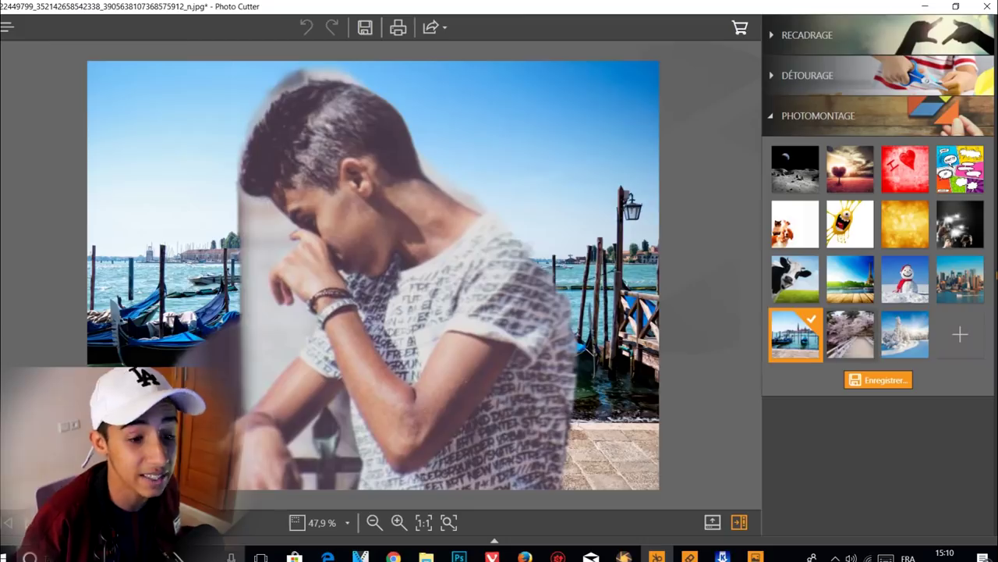
left_click(850, 334)
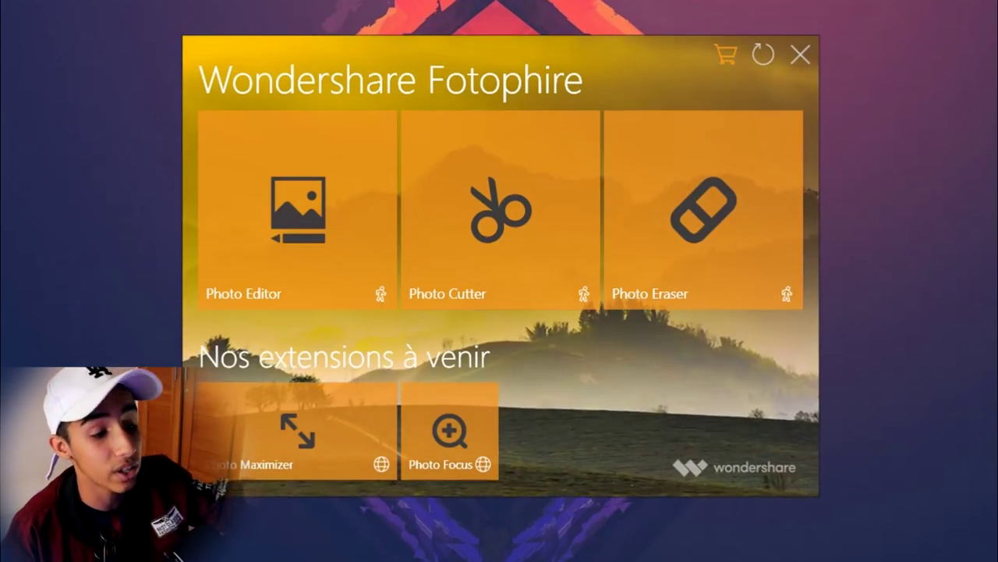
Switch to Photo Eraser and erase the cocktail glass, its straw and its shadow from the beach photo with a 228 px removal brush
mouse_move(780, 561)
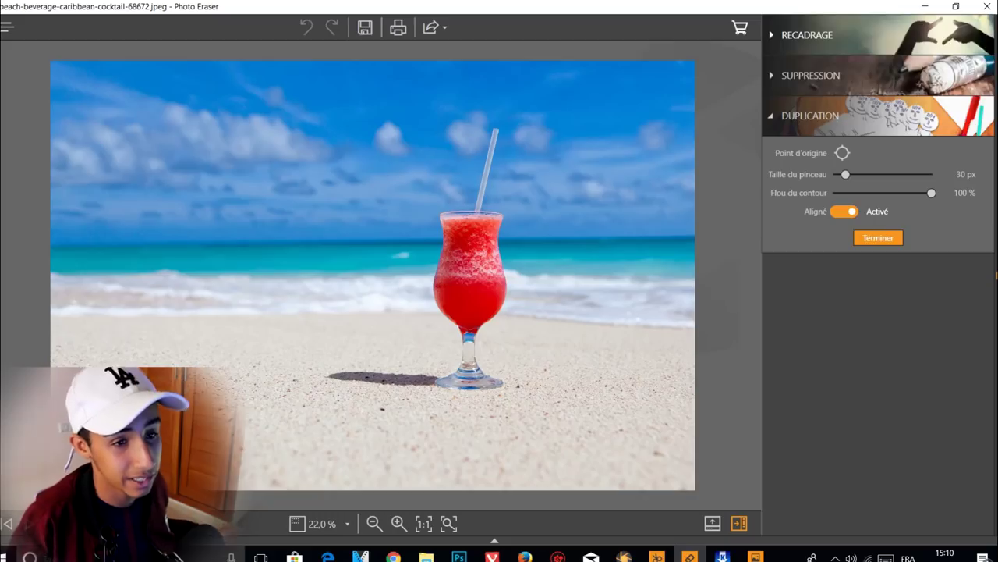
left_click(811, 75)
left_click(808, 35)
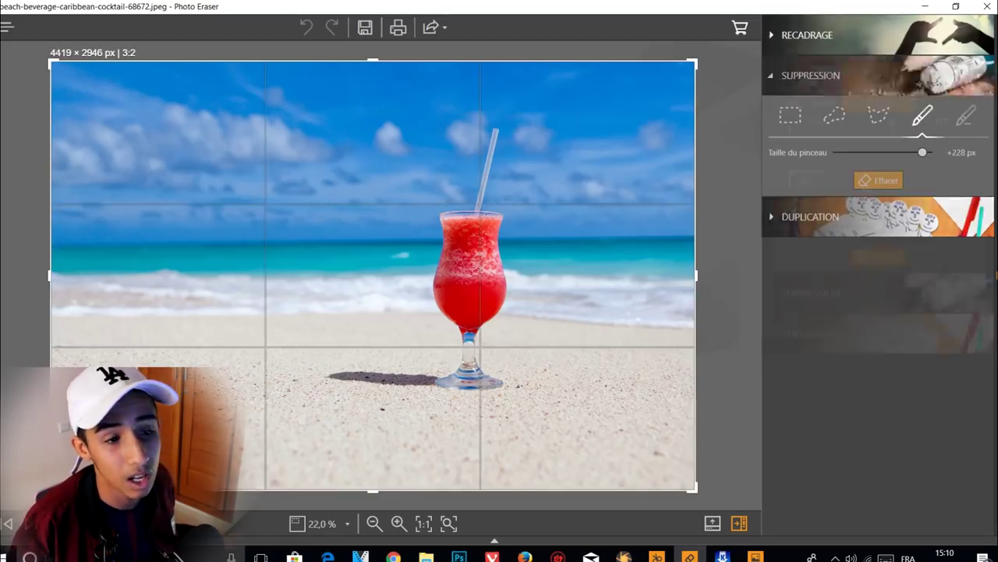
left_click(807, 294)
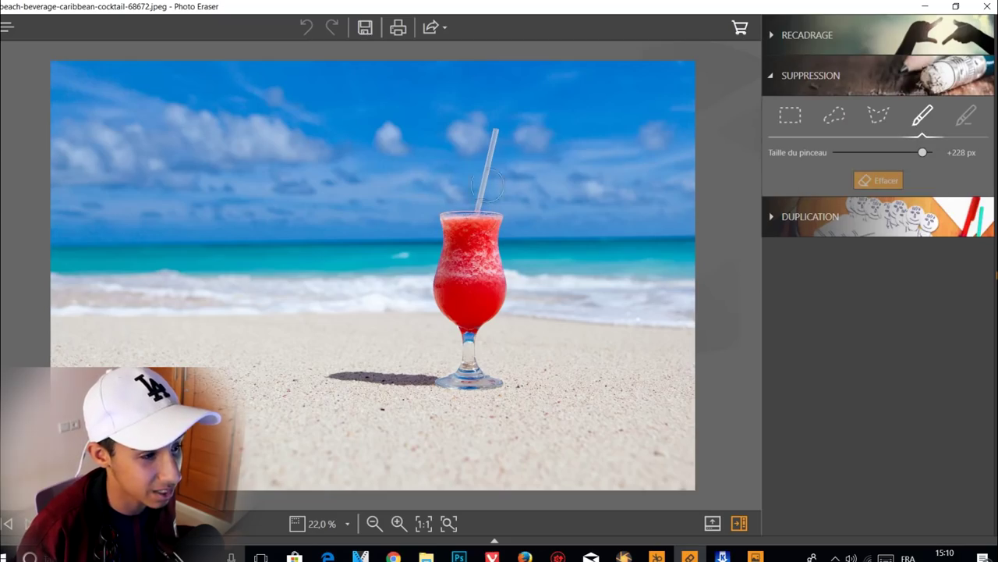
mouse_move(497, 140)
left_mouse_down()
mouse_move(474, 205)
mouse_move(447, 226)
mouse_move(456, 369)
mouse_move(478, 342)
mouse_move(492, 285)
mouse_move(491, 213)
mouse_move(328, 373)
left_mouse_up()
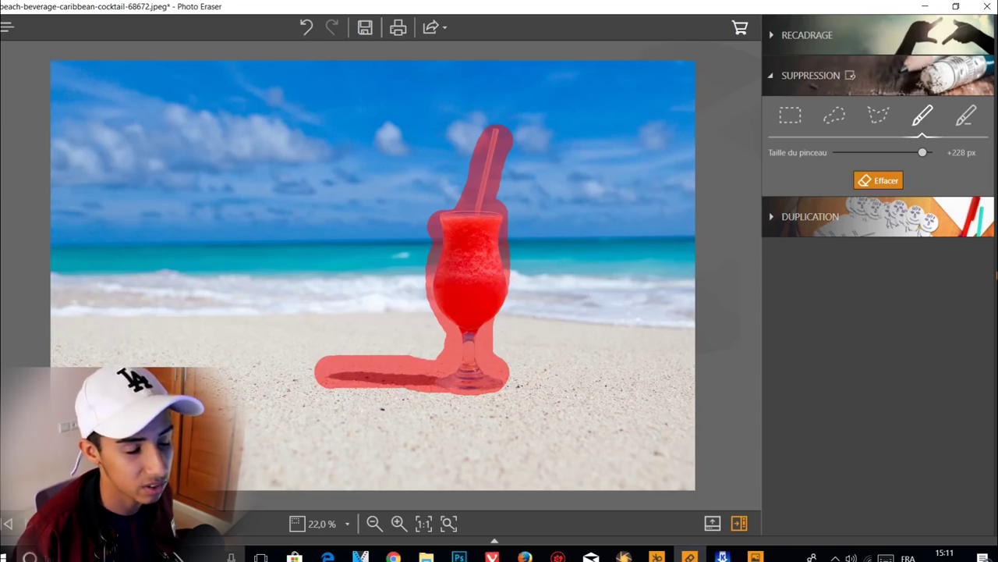
left_click(878, 180)
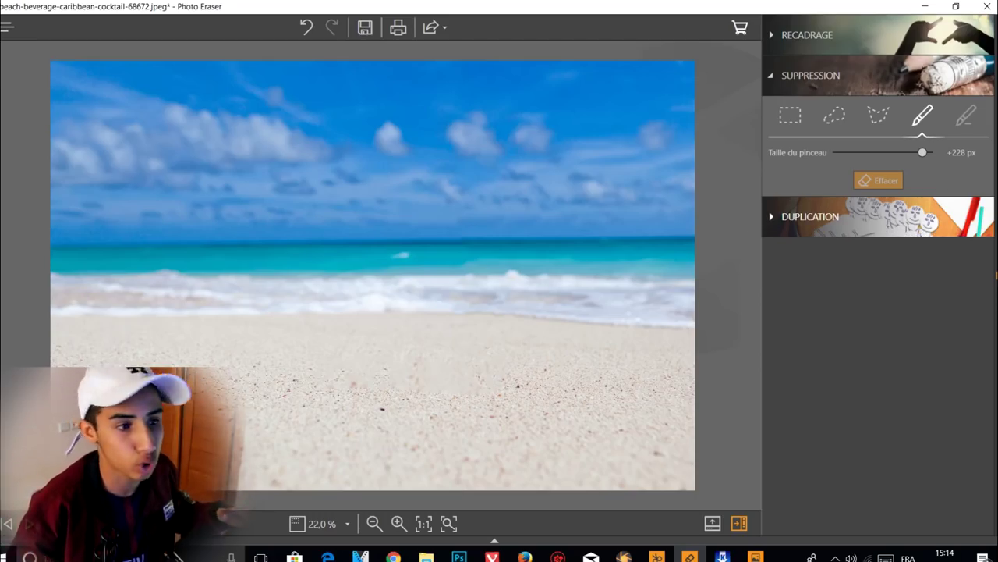
Undo the cocktail removal and clone the glass with its shadow onto the left part of the beach using a 132 px duplication brush
left_click(810, 216)
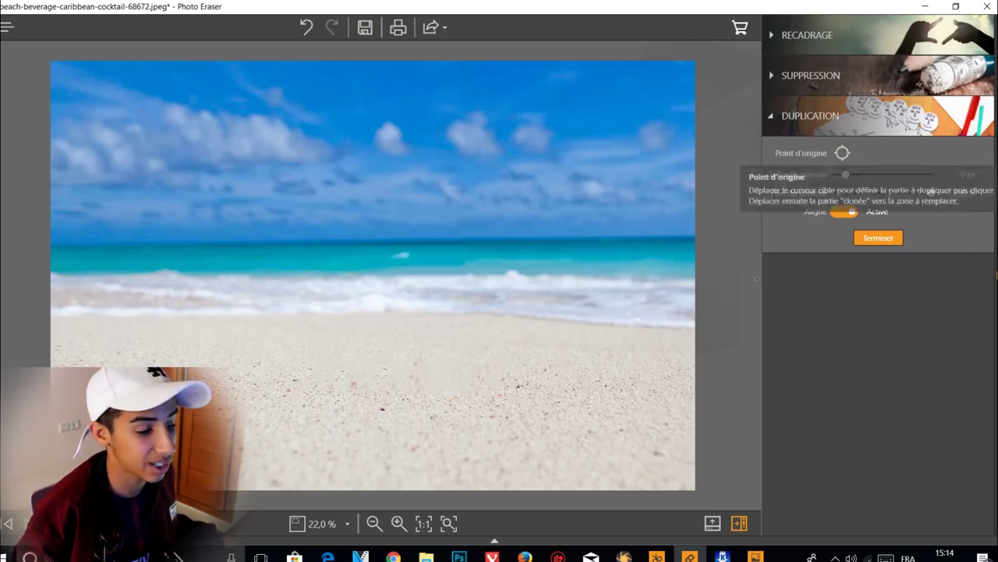
key("ctrl+z")
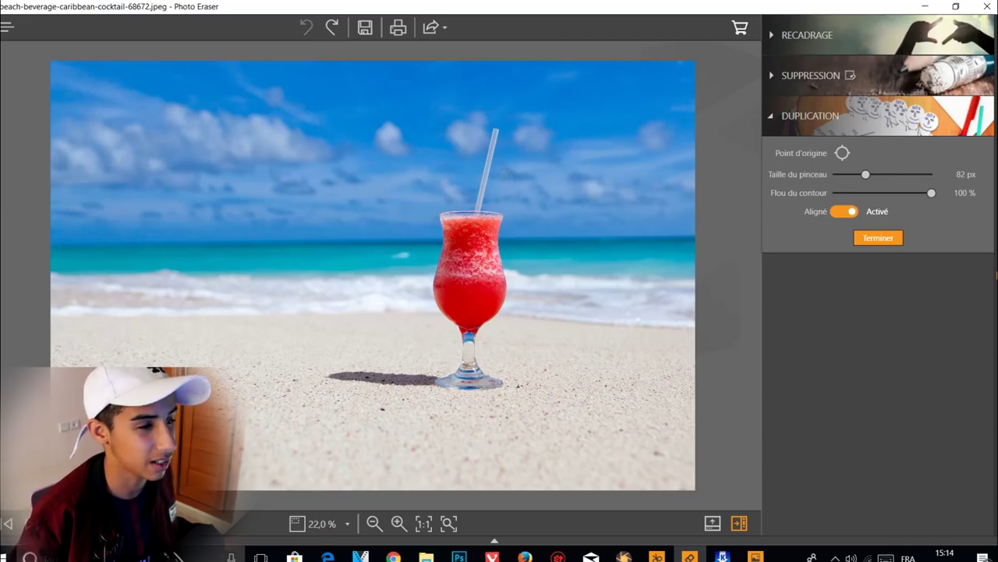
mouse_move(169, 176)
left_mouse_down()
mouse_move(156, 244)
mouse_move(168, 253)
mouse_move(121, 256)
mouse_move(128, 273)
mouse_move(133, 263)
mouse_move(170, 266)
mouse_move(169, 340)
mouse_move(115, 327)
mouse_move(156, 285)
mouse_move(157, 330)
mouse_move(143, 291)
left_mouse_up()
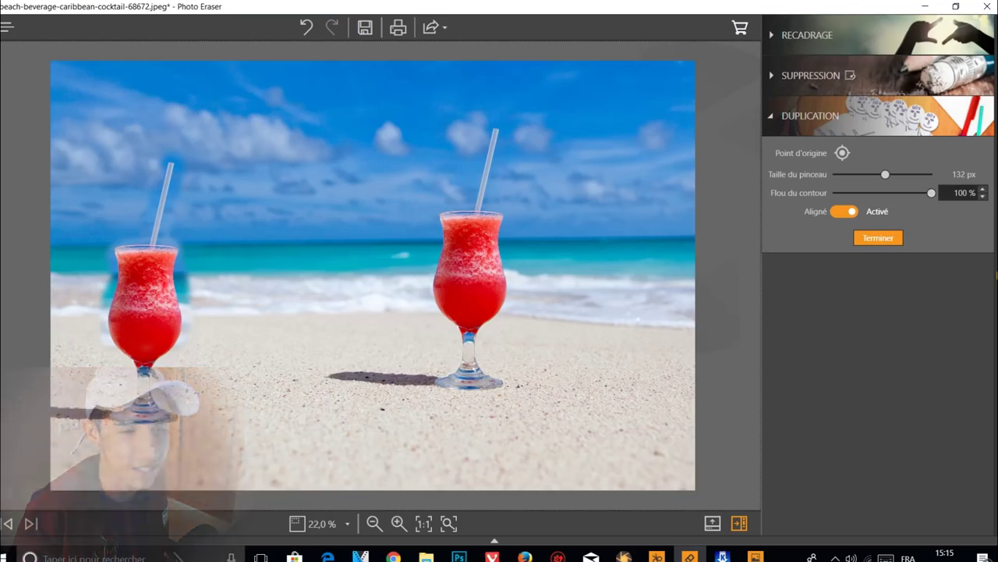
Lower the duplication brush's edge blur to 0 %, and raise it to 71 %
left_click_drag(880, 192, 834, 193)
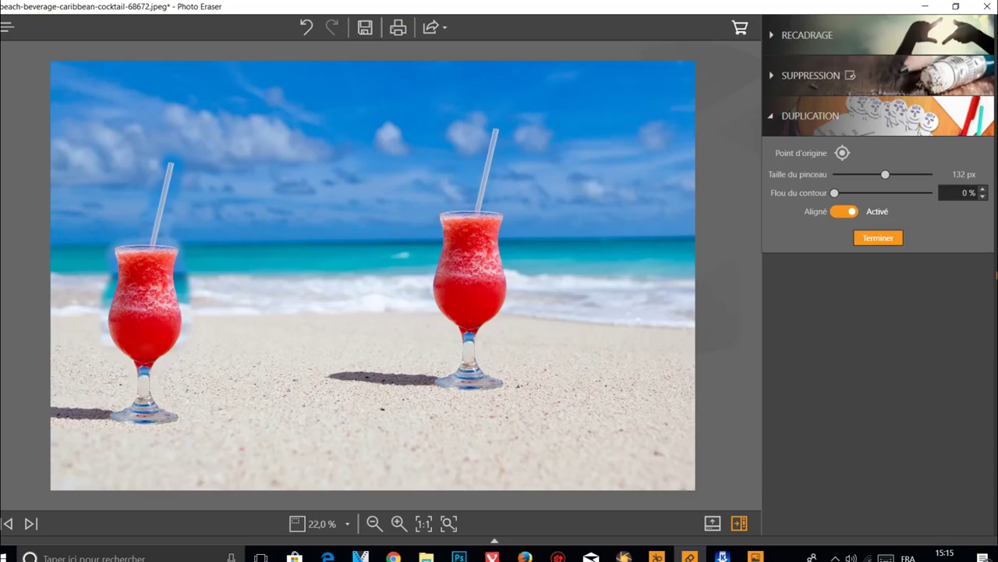
left_click_drag(835, 193, 903, 193)
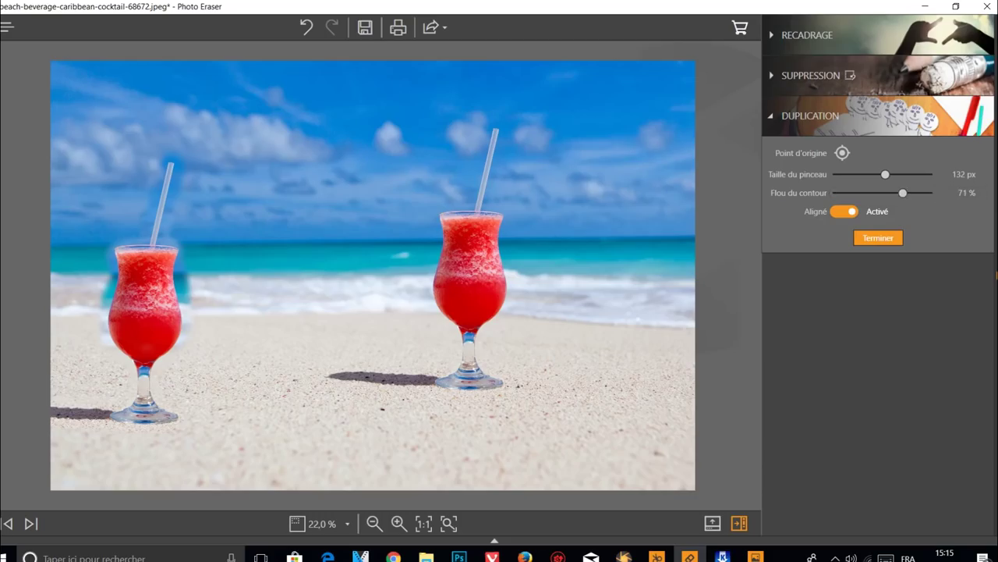